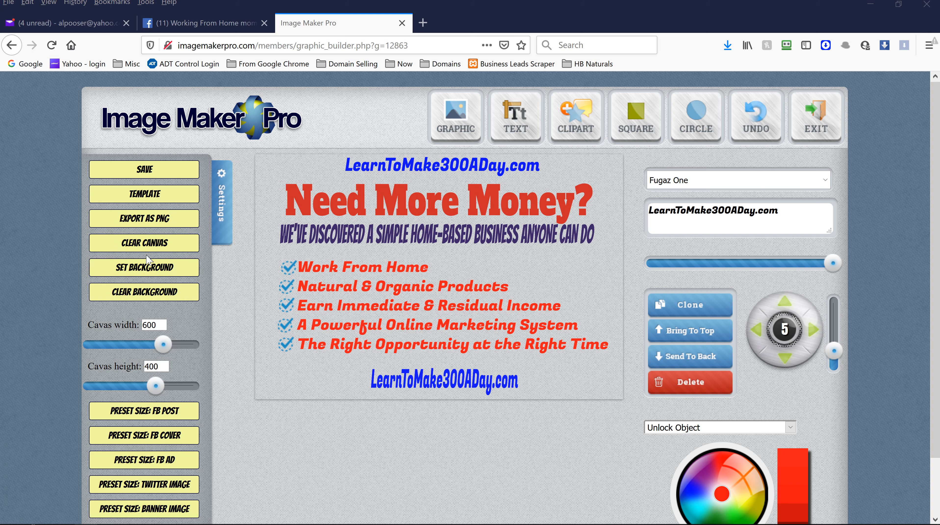
- Clear everything from the 600 by 400 canvas
left_click(156, 242)
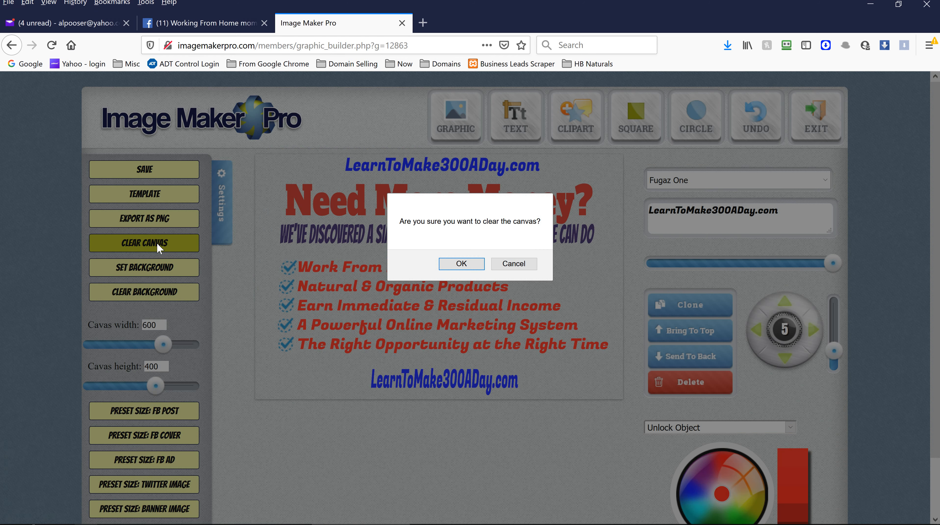
left_click(463, 264)
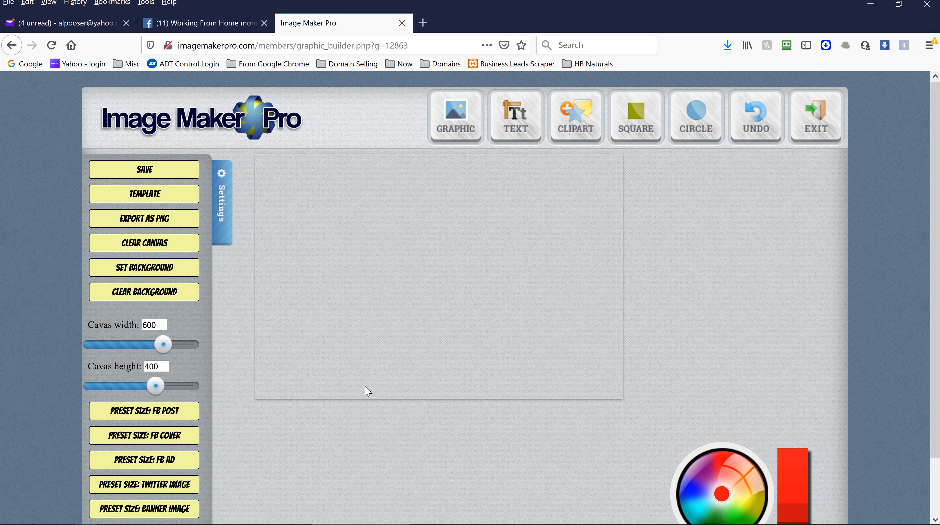
- Open the copy text file from the DCGraphic folder in Notepad and place its window below the canvas
mouse_move(342, 524)
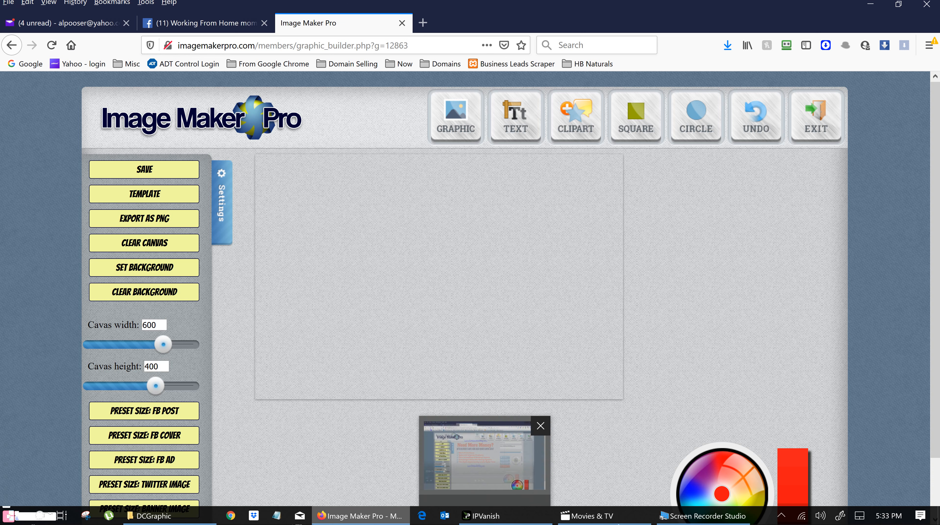
left_click(157, 517)
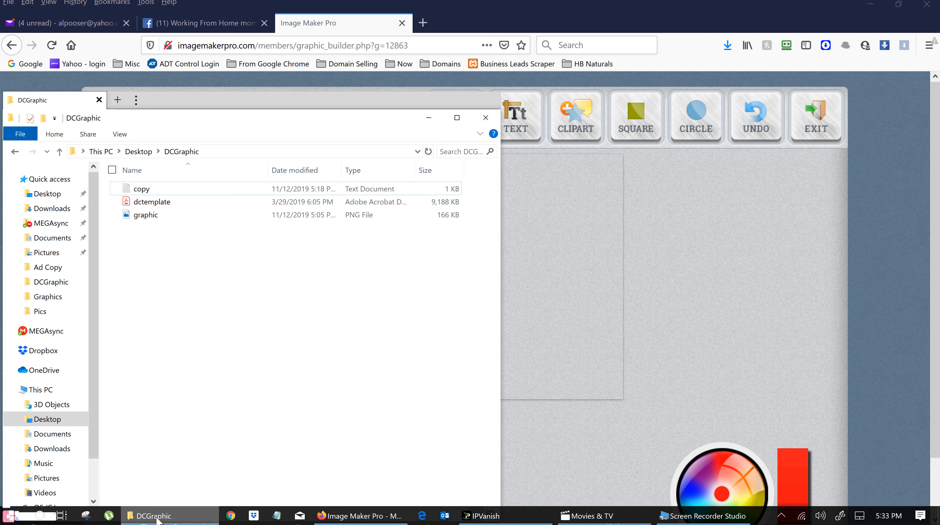
left_click(136, 191)
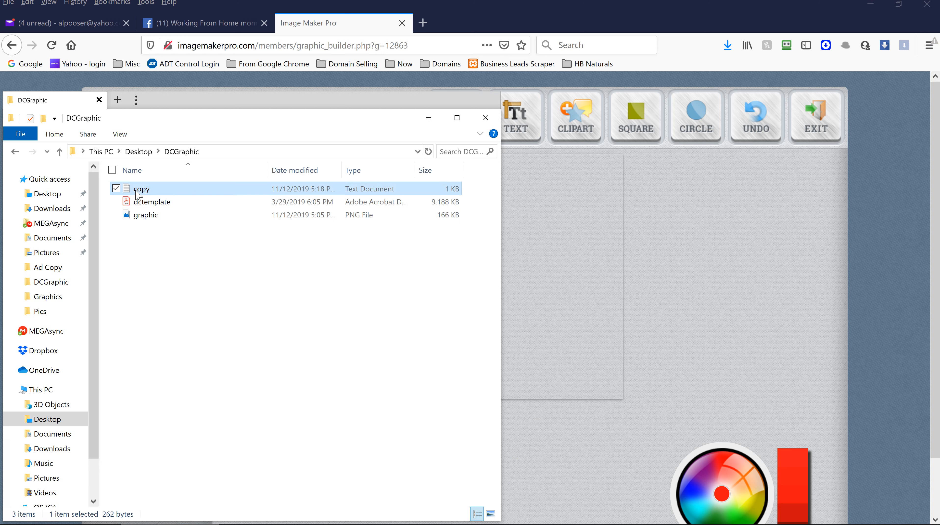
double_click(137, 191)
left_click(428, 120)
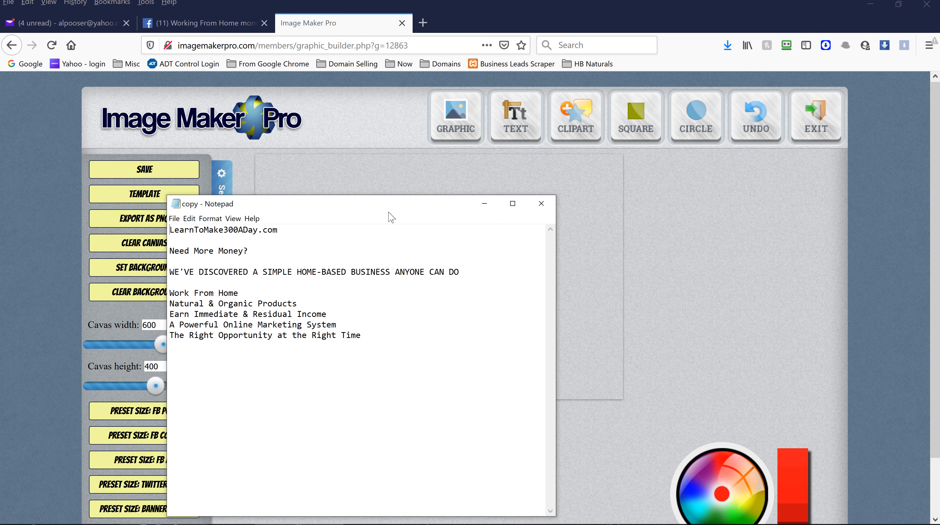
left_click_drag(383, 203, 381, 417)
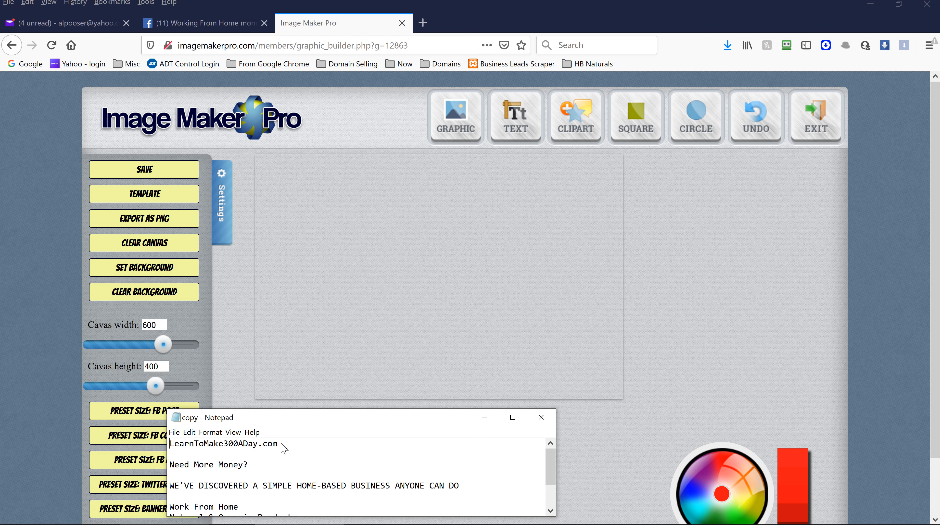
- Copy LearnToMake300ADay.com from the notes and add it to the canvas as text in the Fugaz One font
left_click_drag(278, 445, 161, 434)
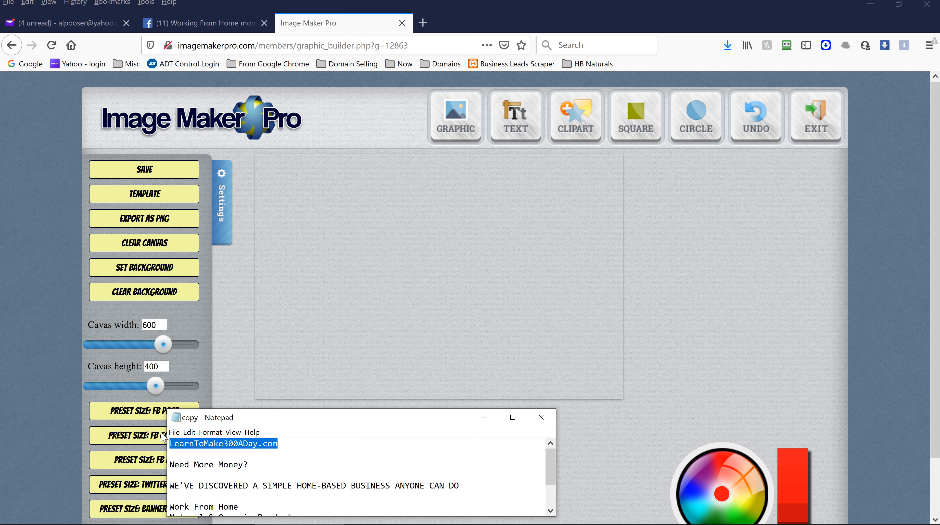
right_click(199, 443)
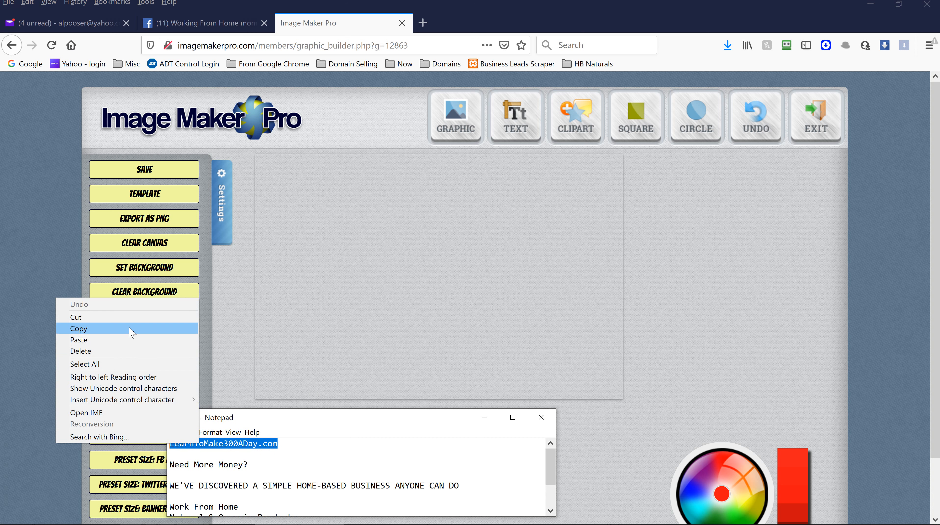
left_click(130, 329)
left_click(503, 121)
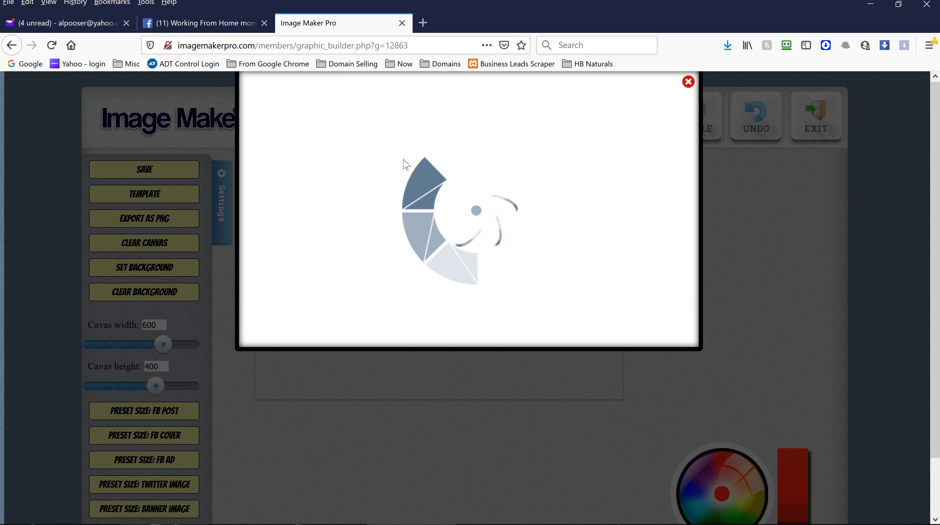
right_click(406, 146)
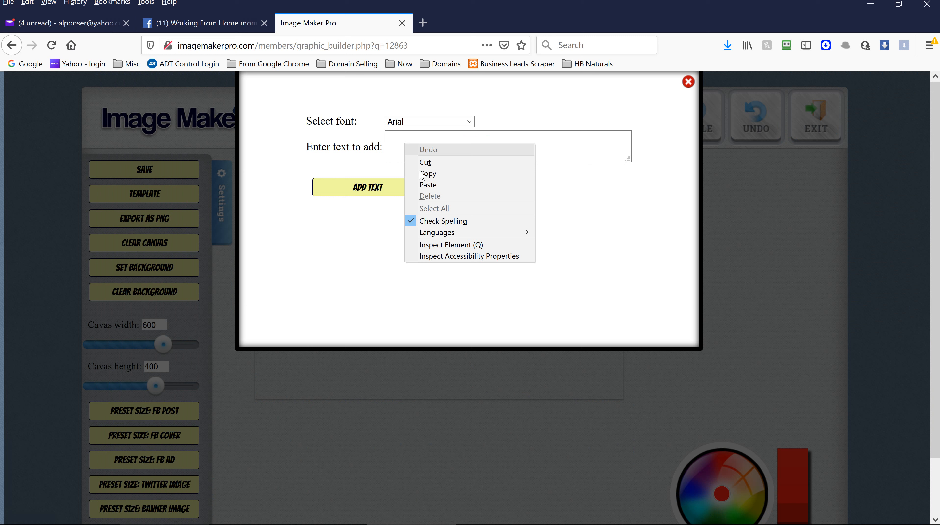
left_click(428, 186)
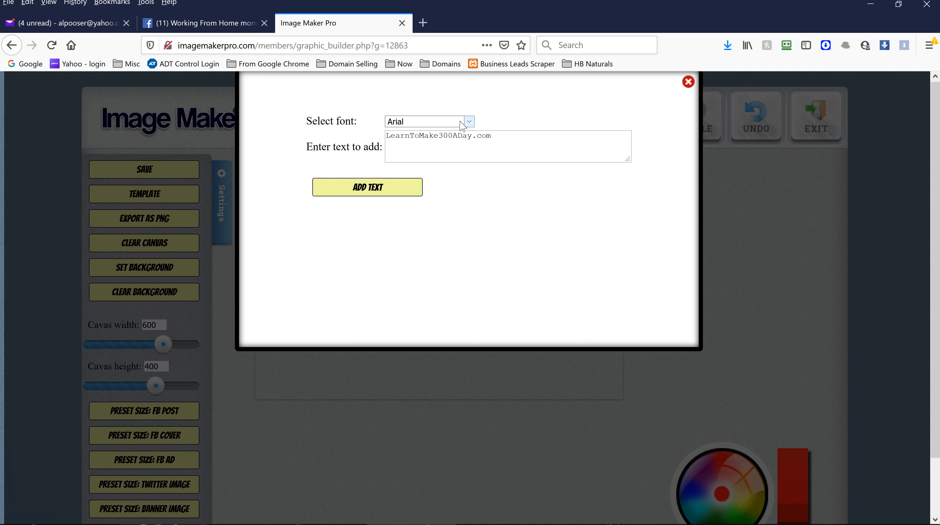
left_click(469, 122)
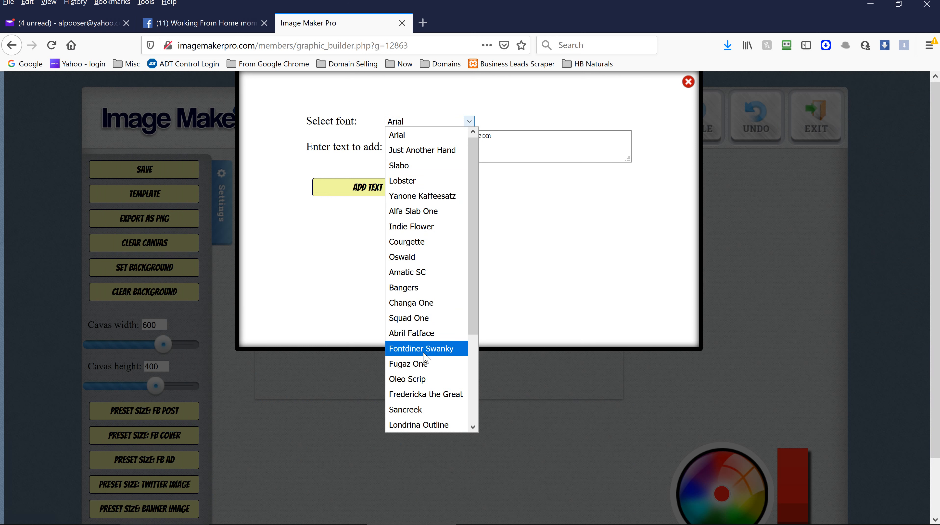
left_click(424, 367)
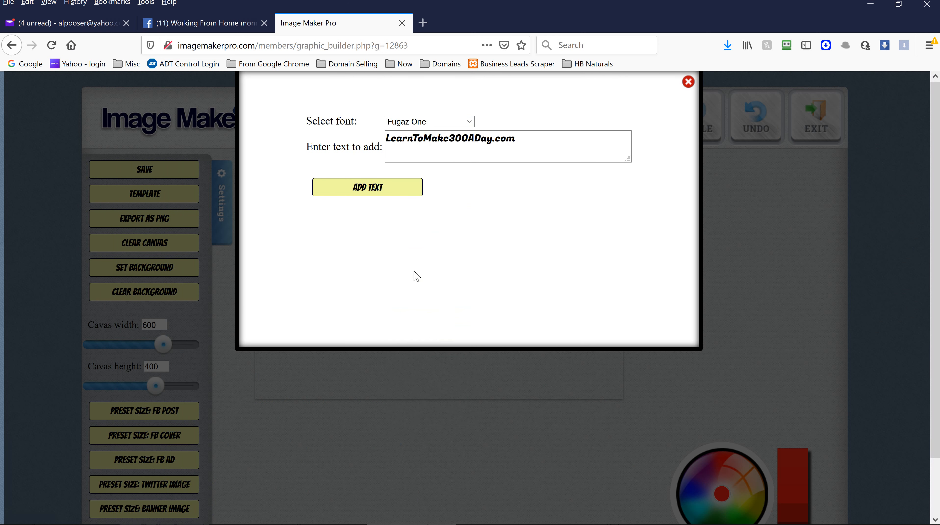
left_click(390, 190)
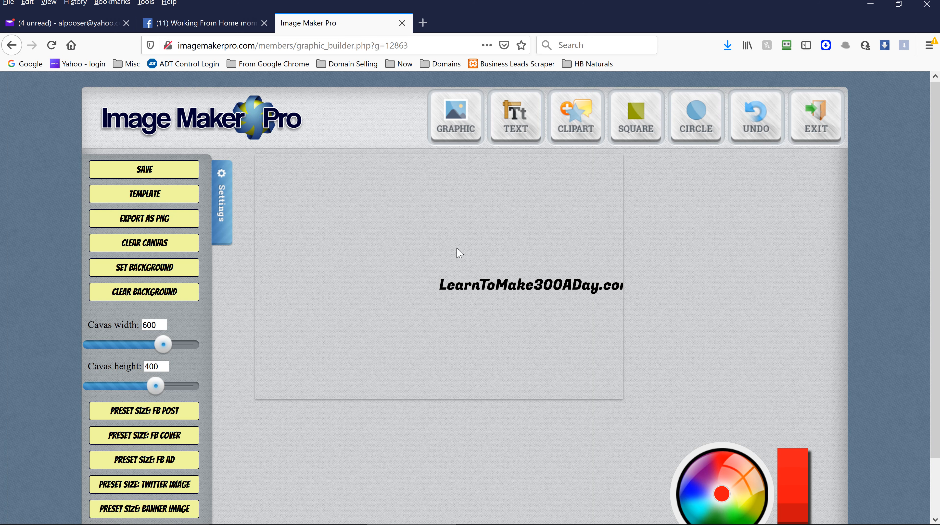
- Move the LearnToMake300ADay.com text to the canvas's top centre and place a clone of it at the bottom
left_click_drag(508, 286, 410, 174)
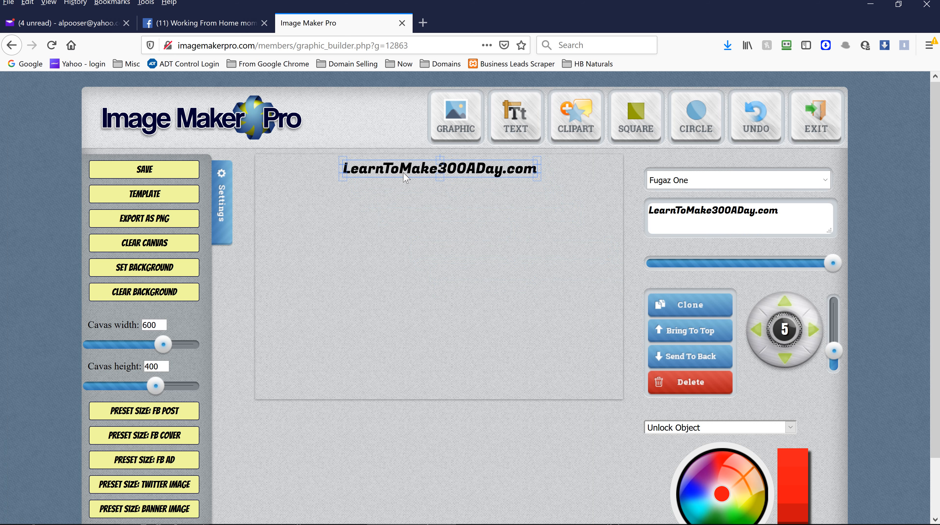
left_click(676, 307)
mouse_move(423, 180)
left_mouse_down()
mouse_move(414, 389)
mouse_move(422, 394)
left_mouse_up()
left_click_drag(445, 170, 433, 169)
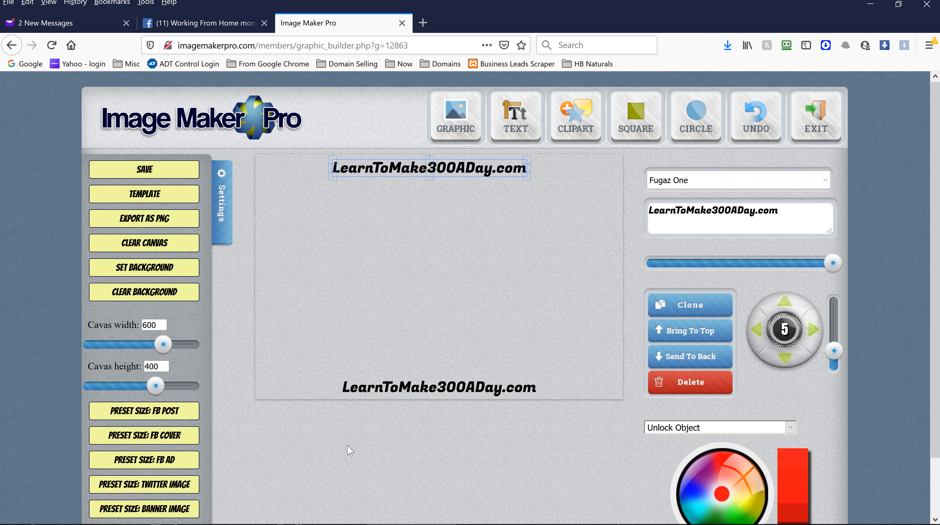
- Copy "Need More Money?" from the Notepad notes and add it to the canvas as Arial text
mouse_move(290, 516)
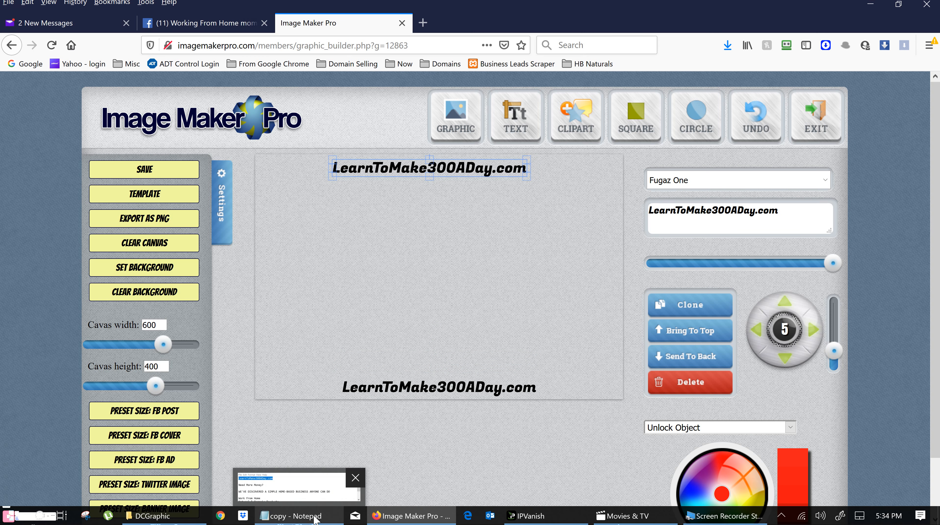
left_click(291, 516)
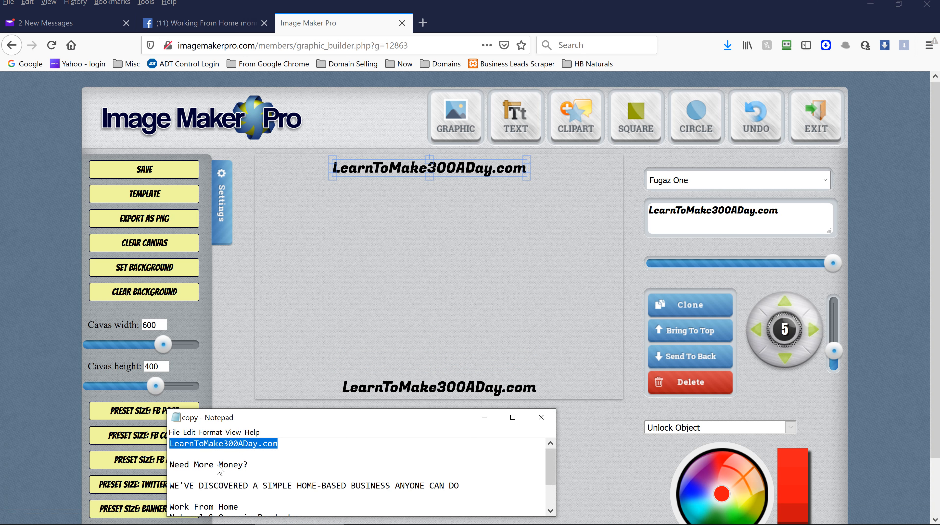
left_click_drag(169, 464, 252, 462)
right_click(242, 464)
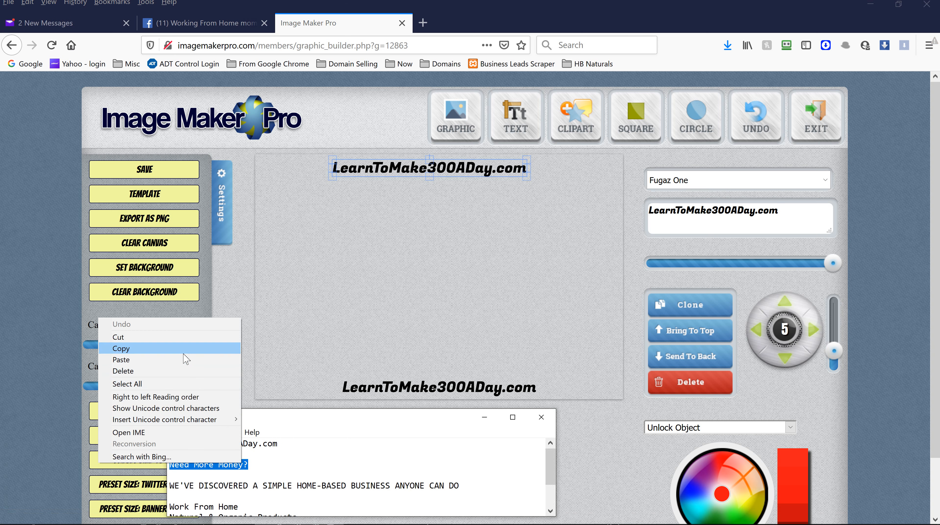
left_click(183, 352)
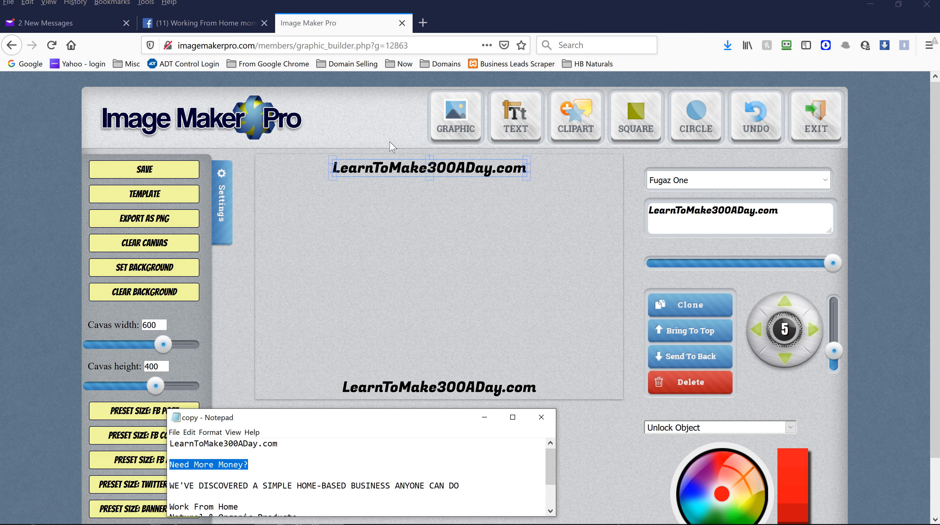
left_click(515, 123)
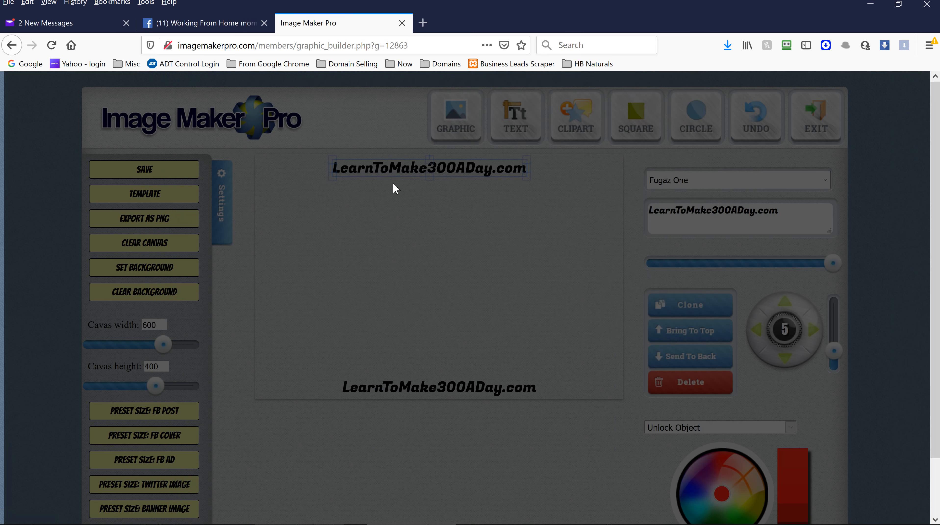
left_click(401, 144)
right_click(405, 149)
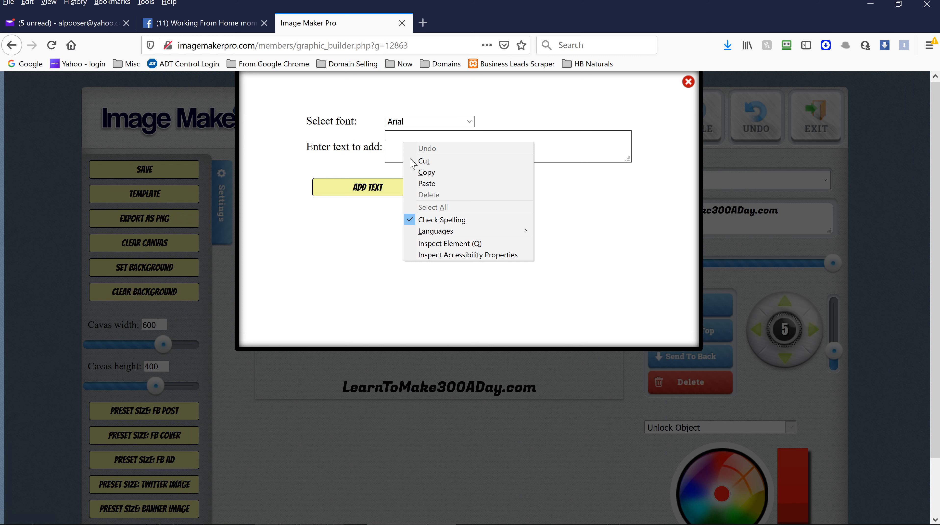
left_click(432, 183)
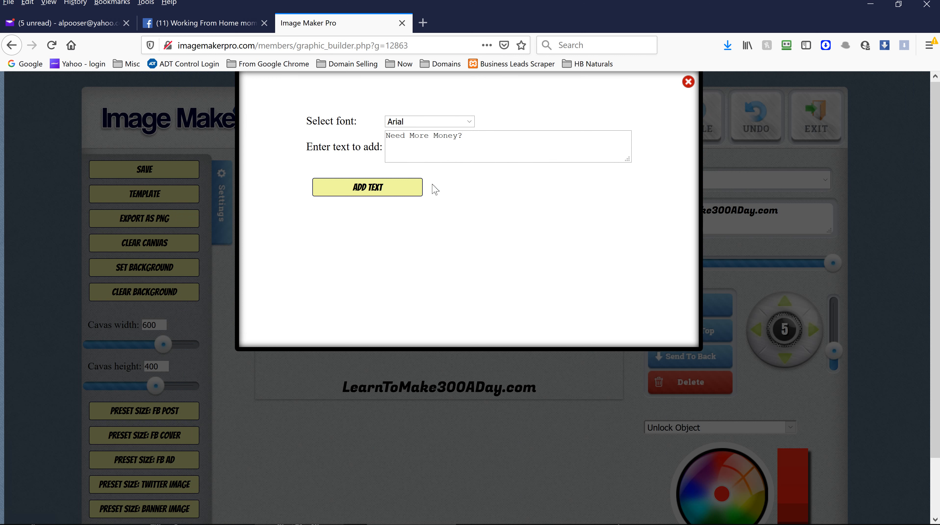
left_click(357, 188)
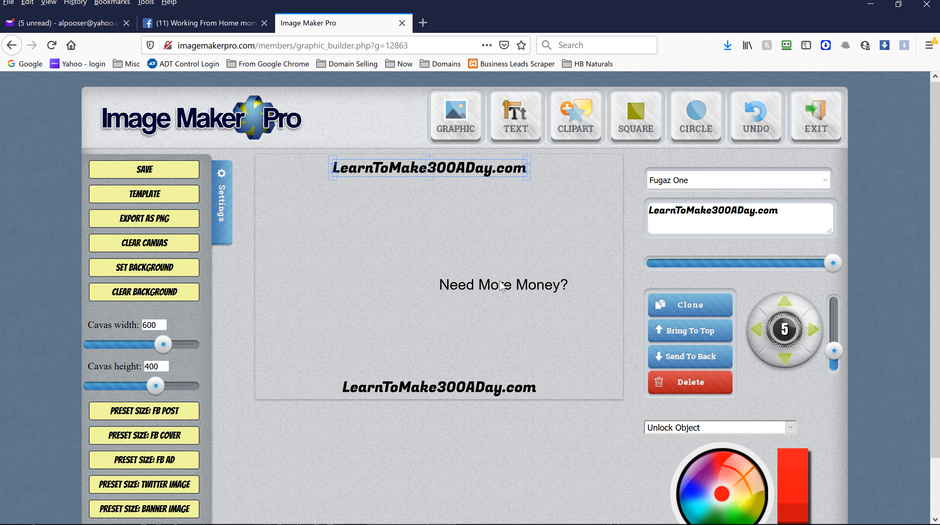
- Move "Need More Money?" beneath the top web address and enlarge it, stretching it wider to the left
left_click_drag(492, 281, 406, 190)
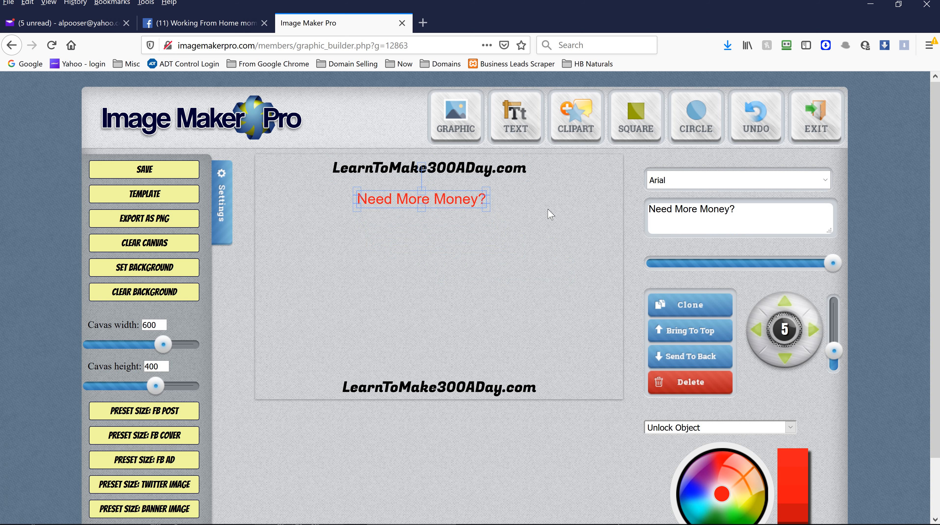
left_click_drag(491, 208, 551, 241)
left_click(353, 209)
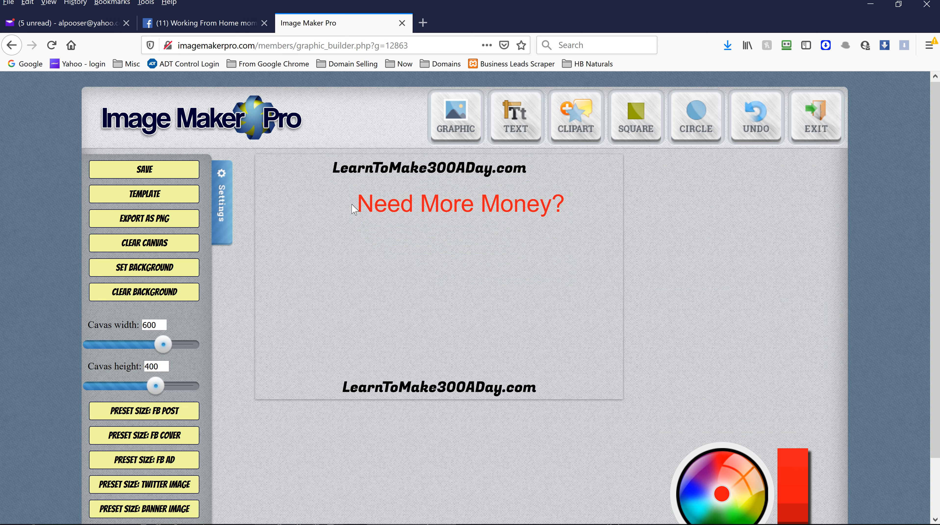
left_click(359, 209)
left_click_drag(354, 204, 300, 208)
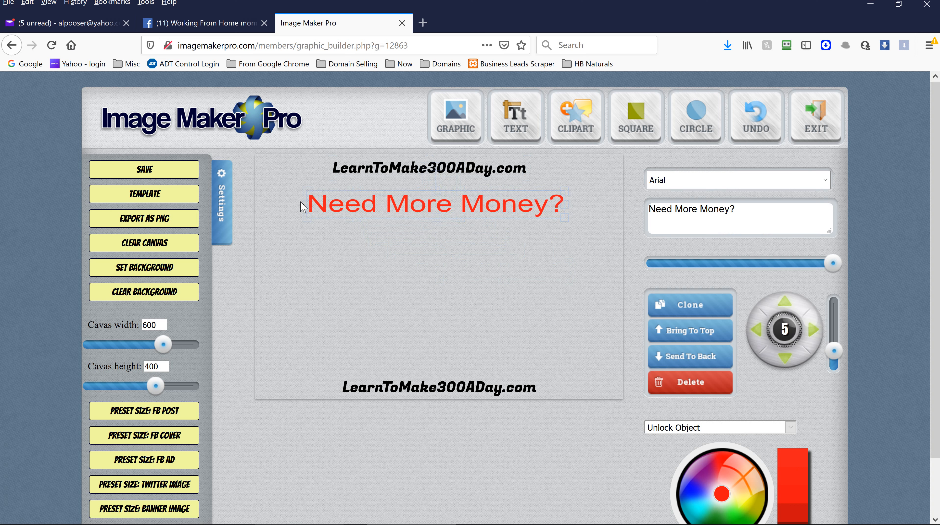
- Set the "Need More Money?" headline in the Bangers font, then enlarge it and move it up close beneath the top web address
left_click(684, 181)
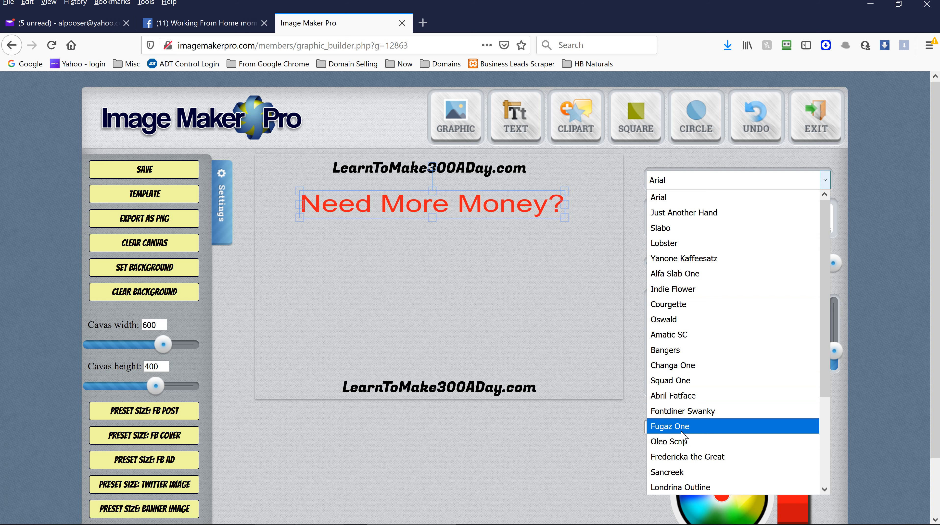
left_click(682, 460)
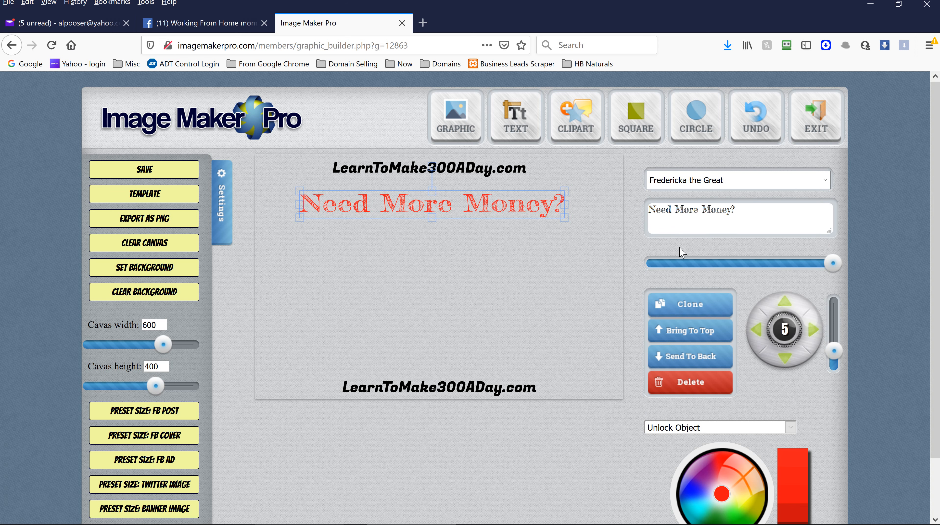
left_click(691, 183)
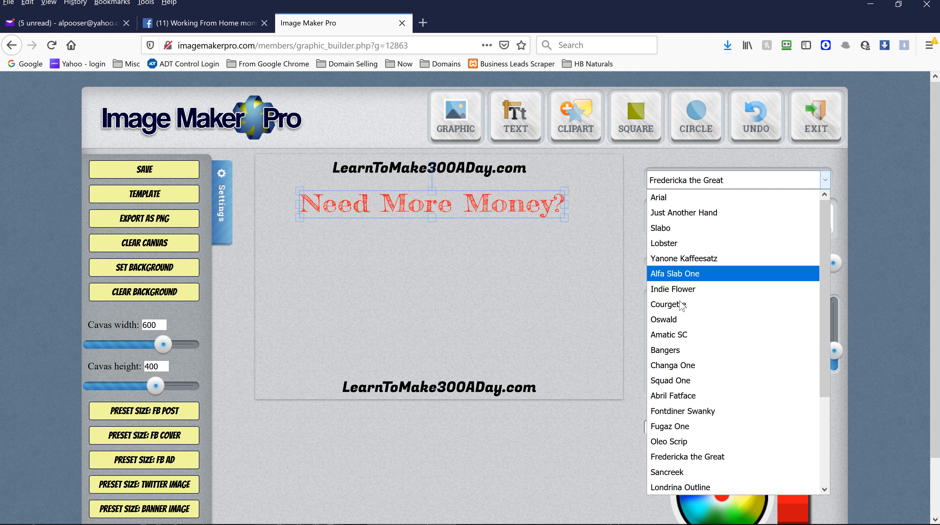
left_click(672, 354)
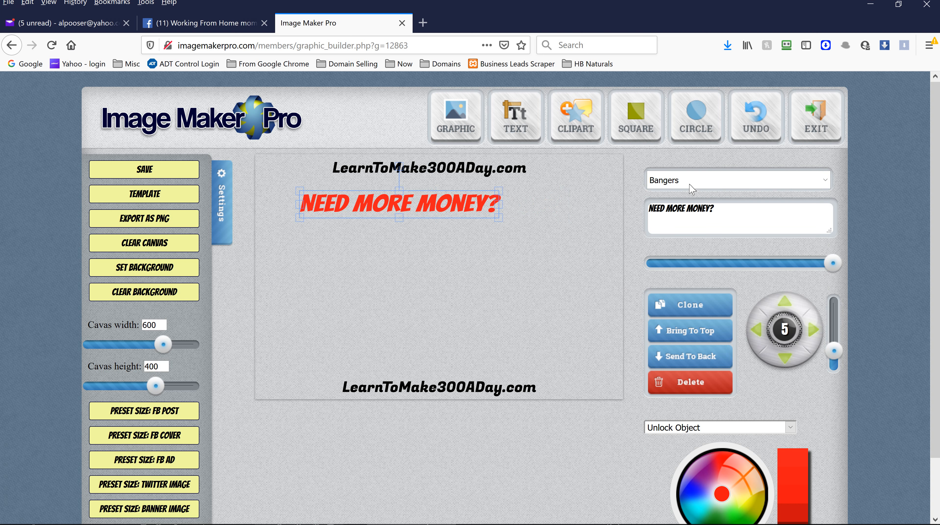
left_click_drag(499, 218, 571, 227)
left_click_drag(455, 212, 453, 196)
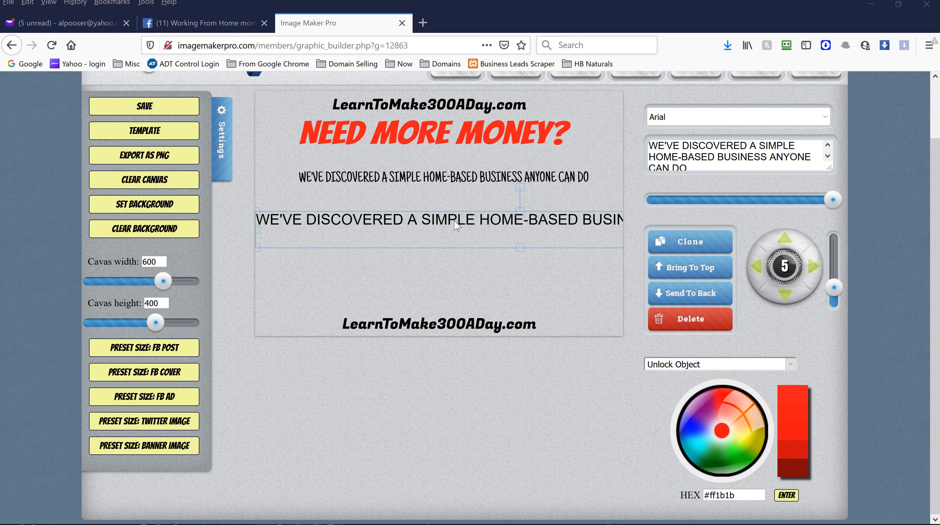
- Delete the oversized Arial copy of the "WE'VE DISCOVERED A SIMPLE HOME-BASED BUSINESS ANYONE CAN DO" line
left_click(429, 179)
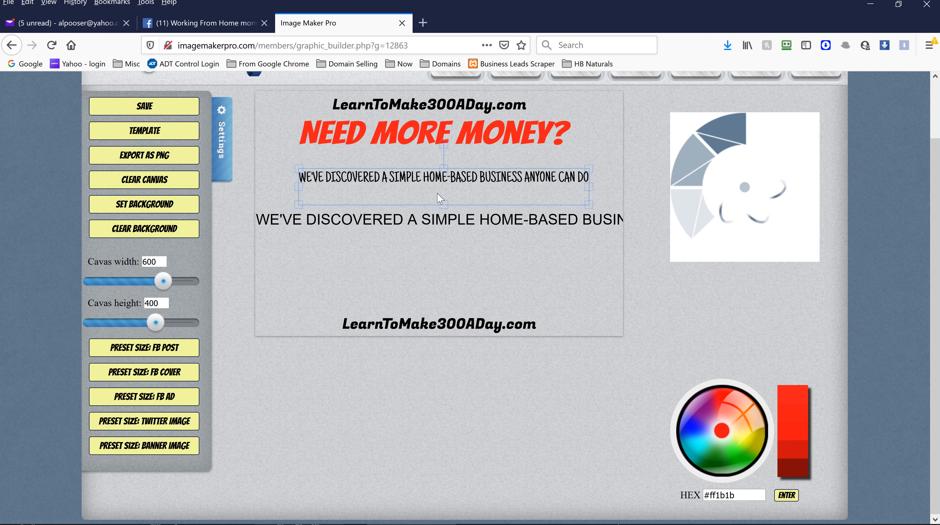
left_click(436, 222)
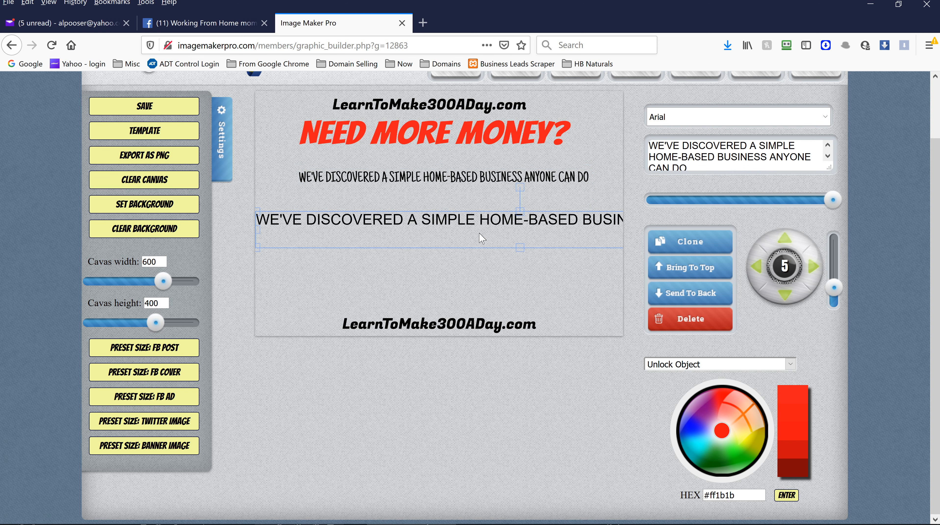
left_click(690, 318)
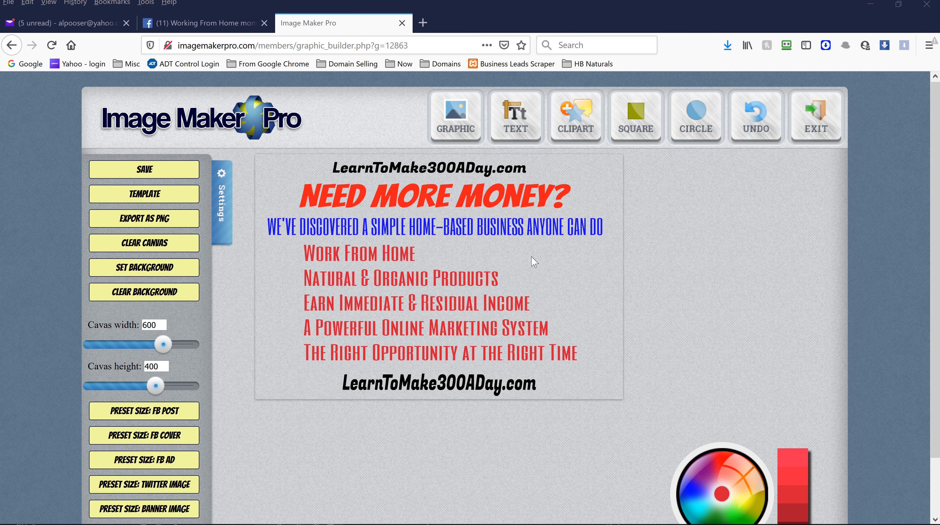
- Add the blue checkmark graphic from the public uploads and place it in front of "Work From Home"
left_click(451, 119)
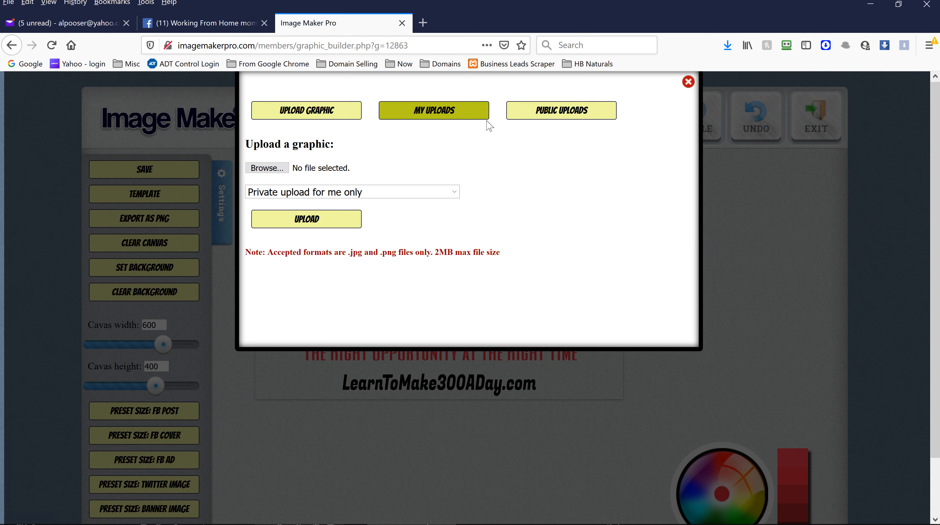
left_click(565, 110)
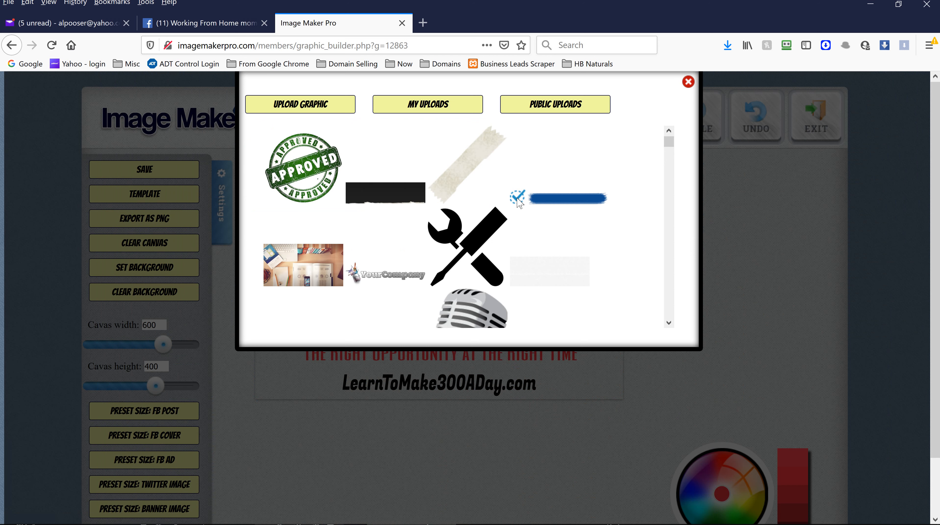
left_click(518, 201)
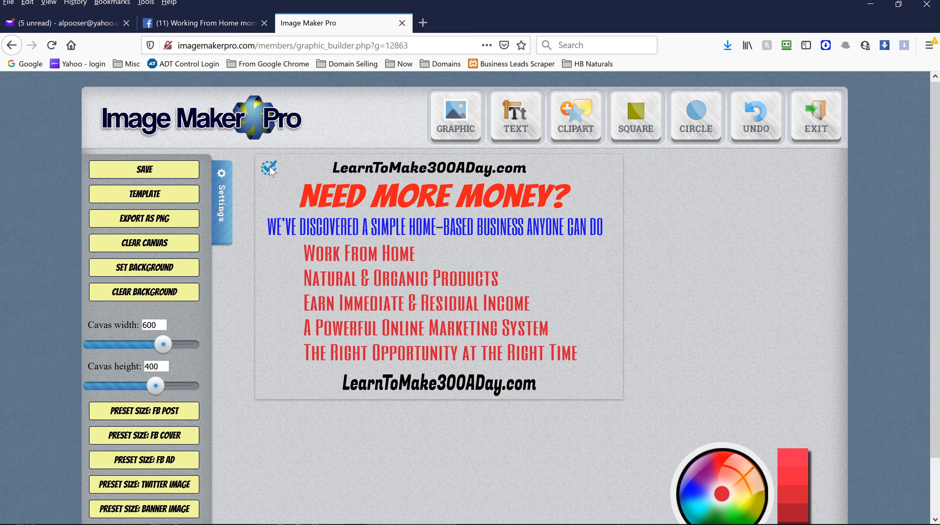
left_click_drag(272, 172, 291, 256)
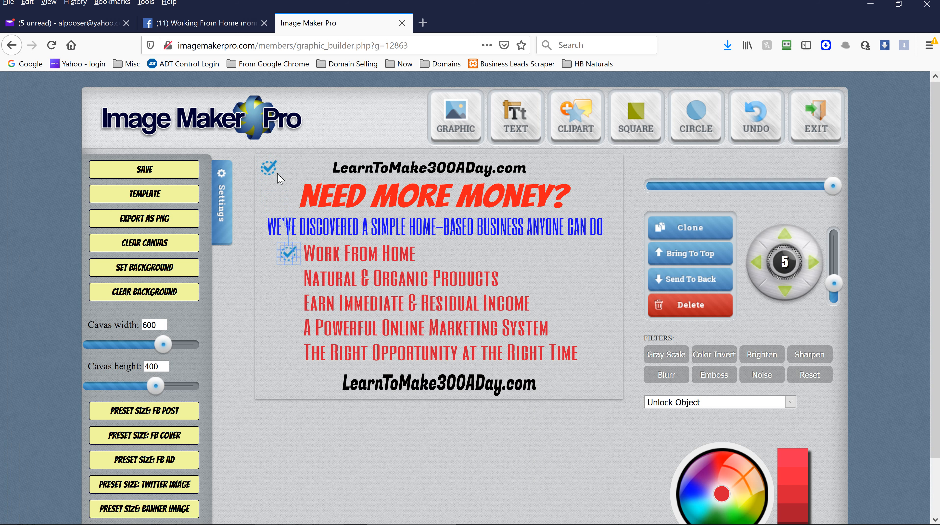
- Place another checkmark before "Natural & Organic Products" and a clone of the checkmark before "The Right Opportunity at the Right Time"
left_click_drag(271, 171, 288, 278)
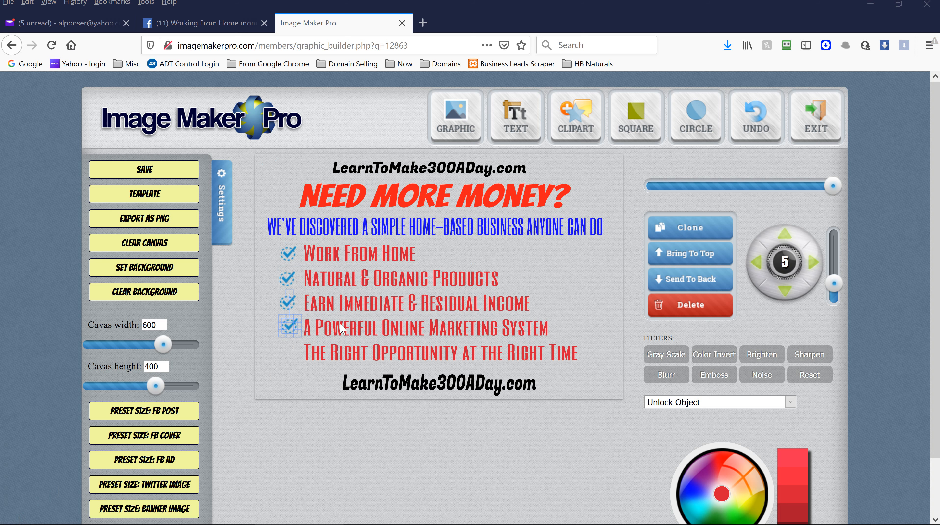
left_click(674, 228)
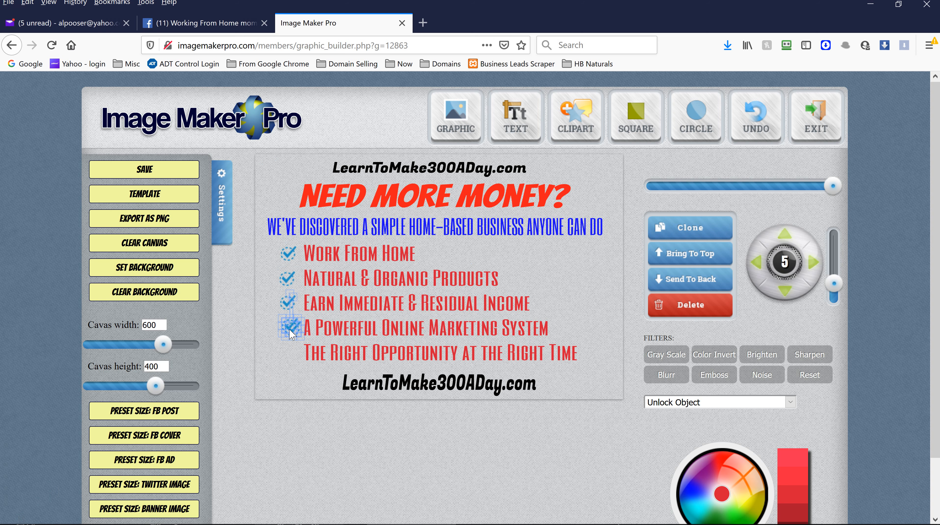
left_click_drag(294, 333, 291, 356)
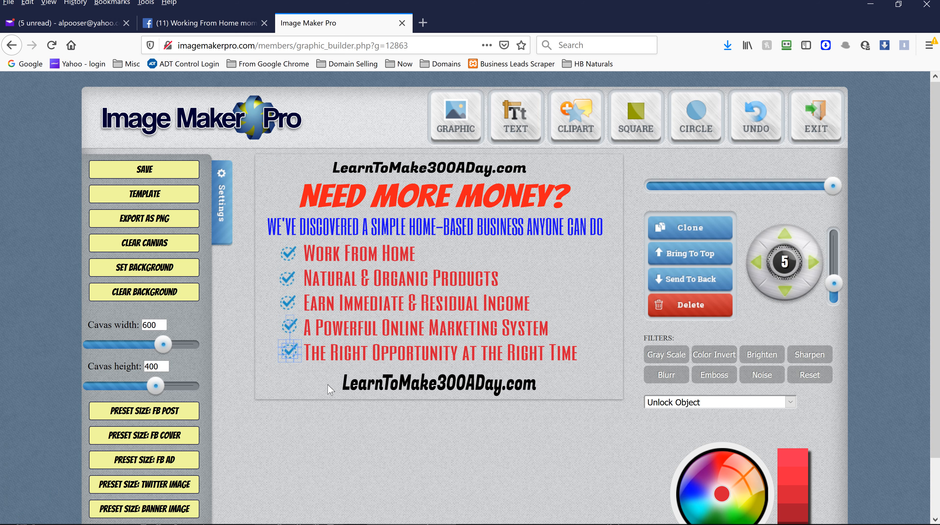
- Save the finished graphic and export it as a PNG
left_click(168, 171)
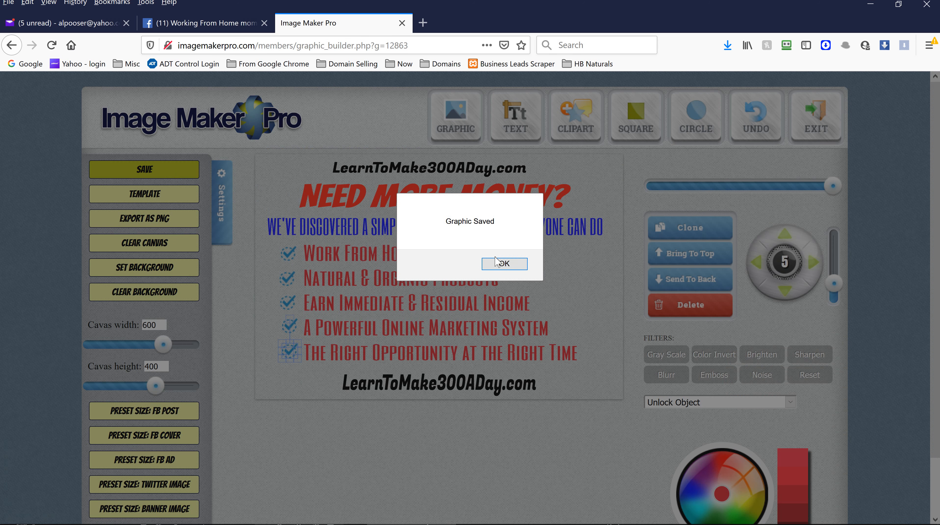
left_click(500, 264)
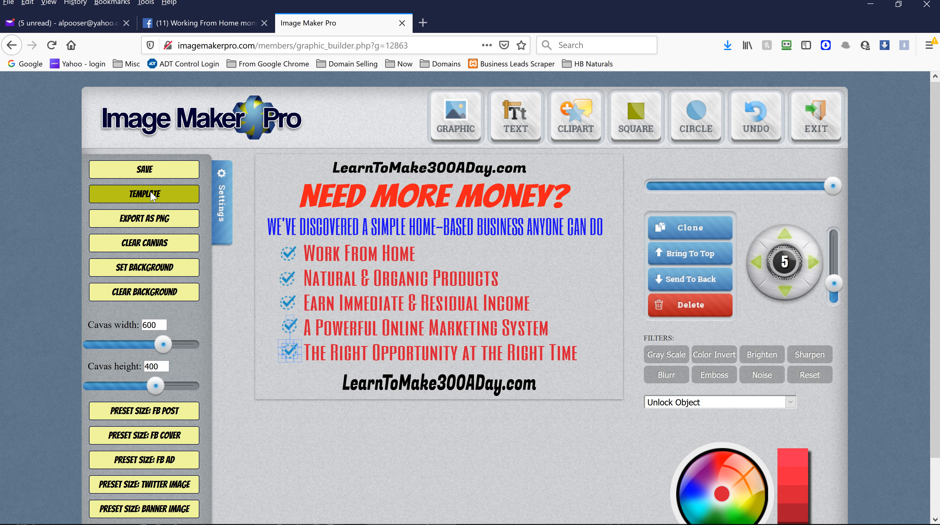
left_click(150, 218)
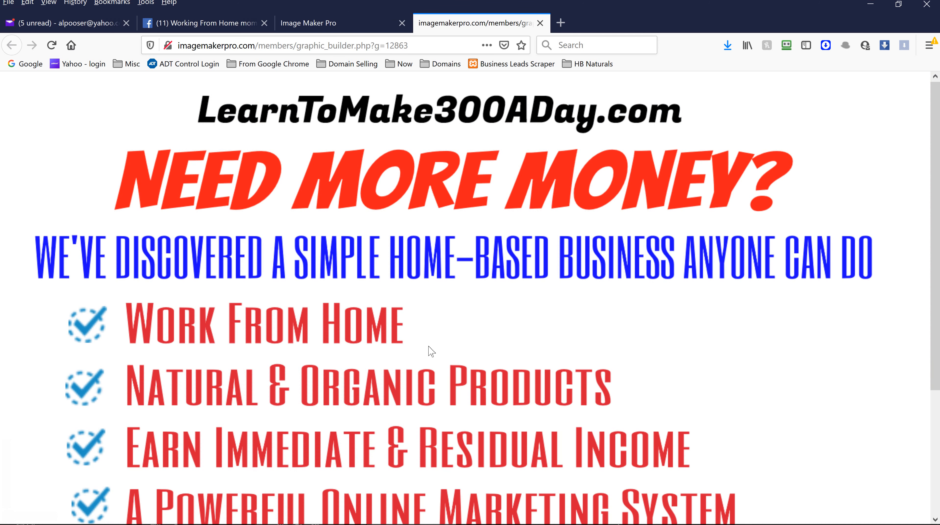
- Copy the exported image, and start saving it as a file in the DCGraphic folder on the Desktop
right_click(322, 249)
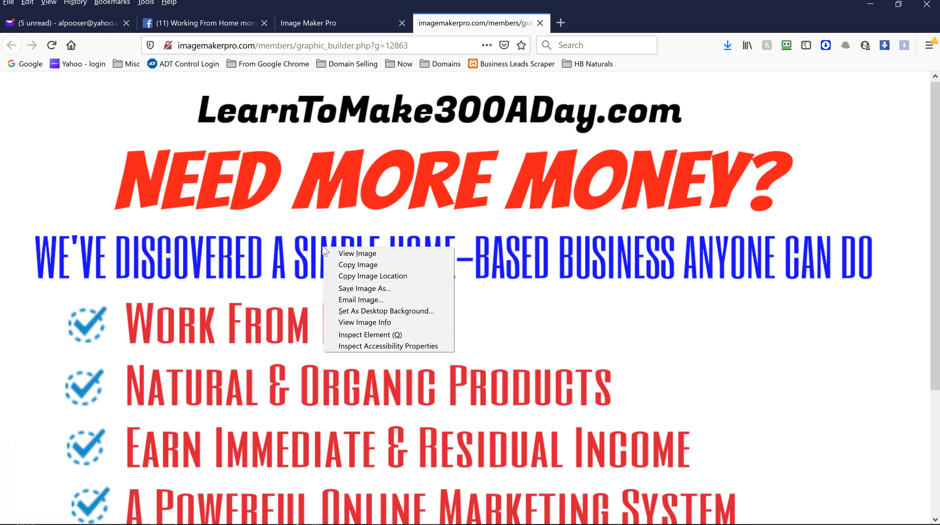
left_click(349, 265)
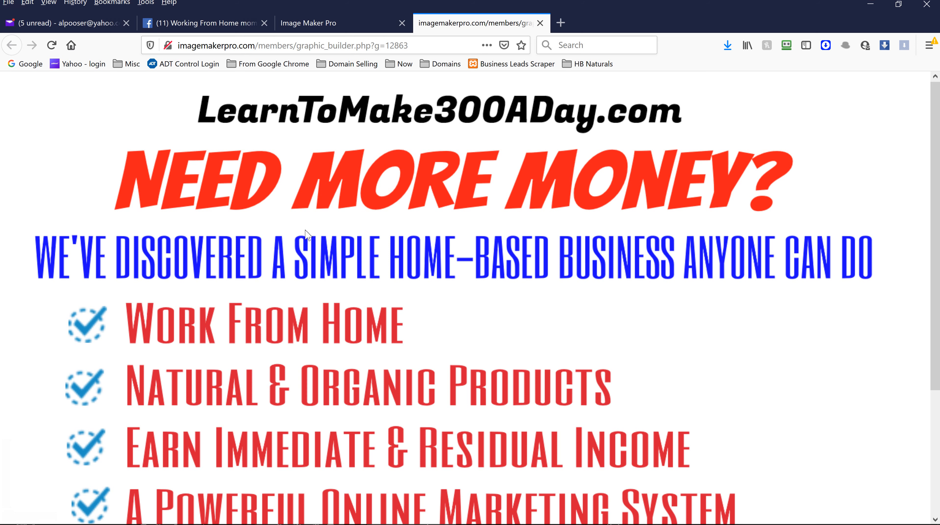
right_click(334, 205)
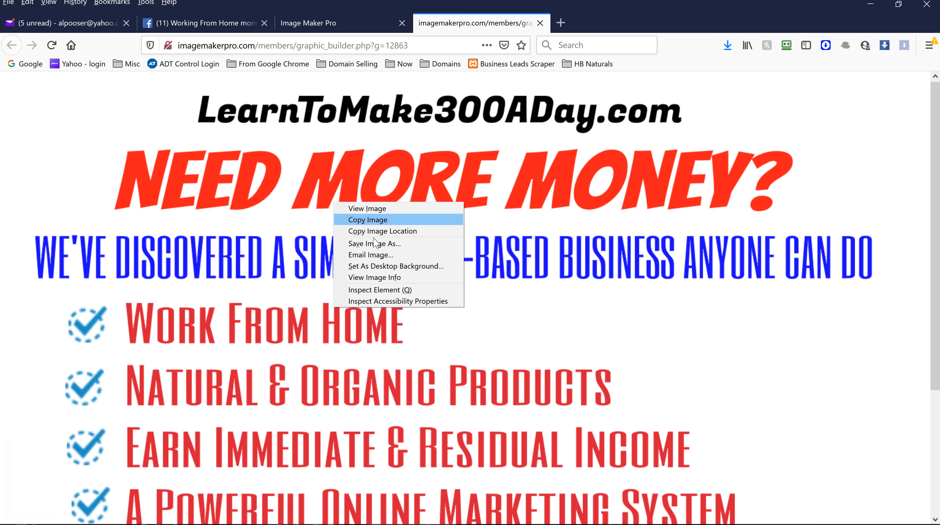
left_click(383, 248)
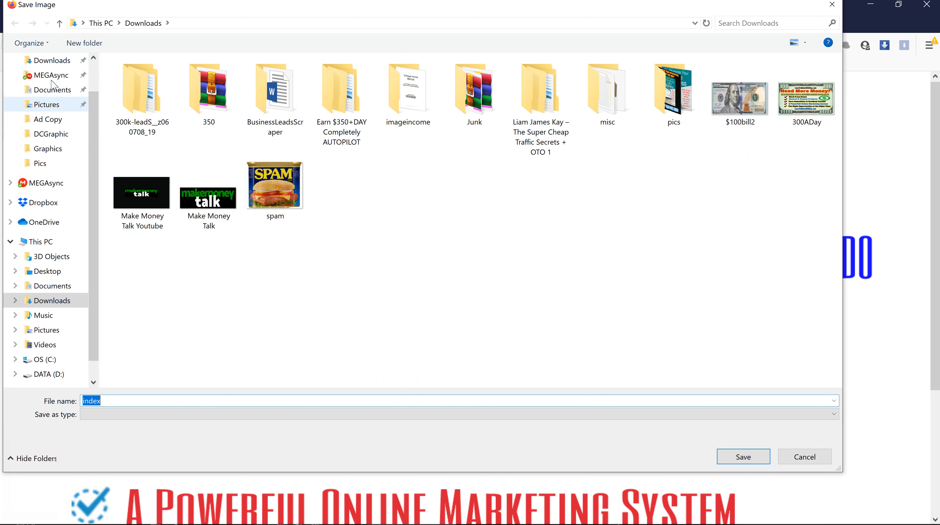
scroll(60, 106, "up", 1)
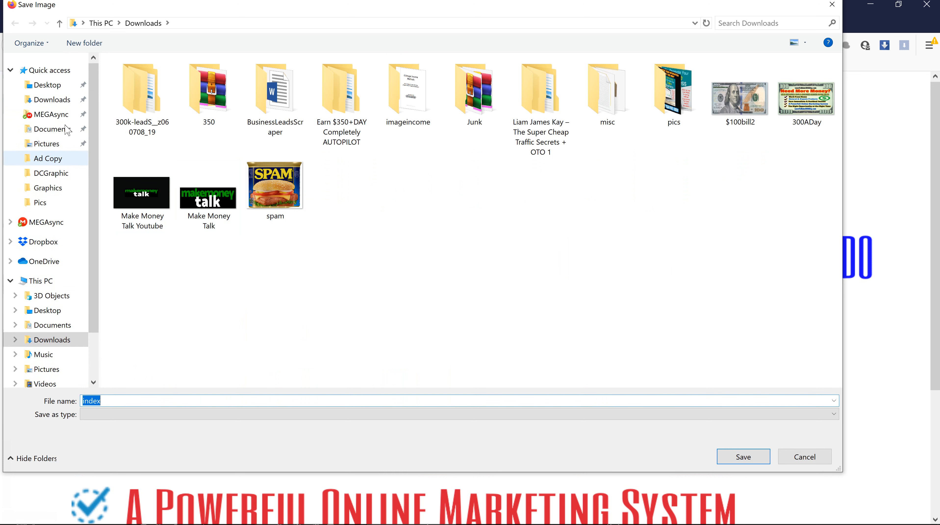
left_click(51, 88)
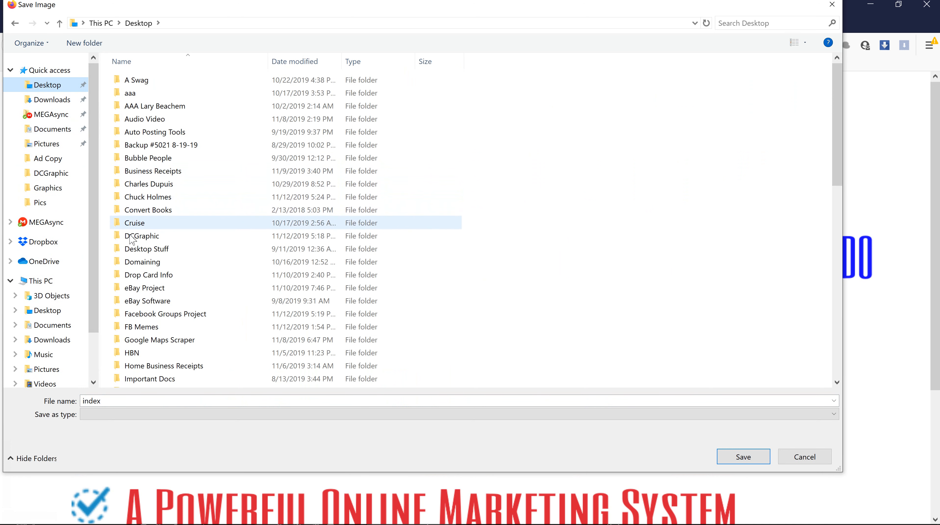
double_click(131, 237)
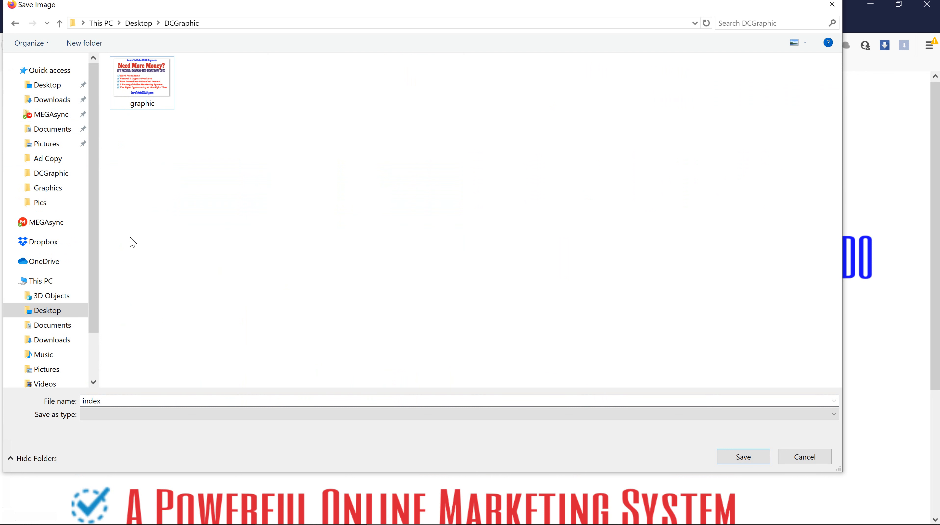